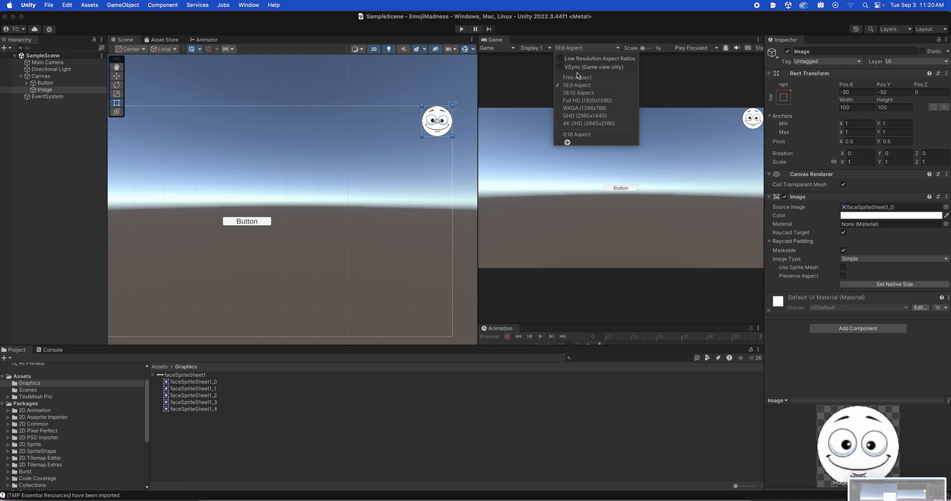
Preview the game view at 16:10 and 9:16 aspect ratios, ending on 16:9.
left_click(575, 93)
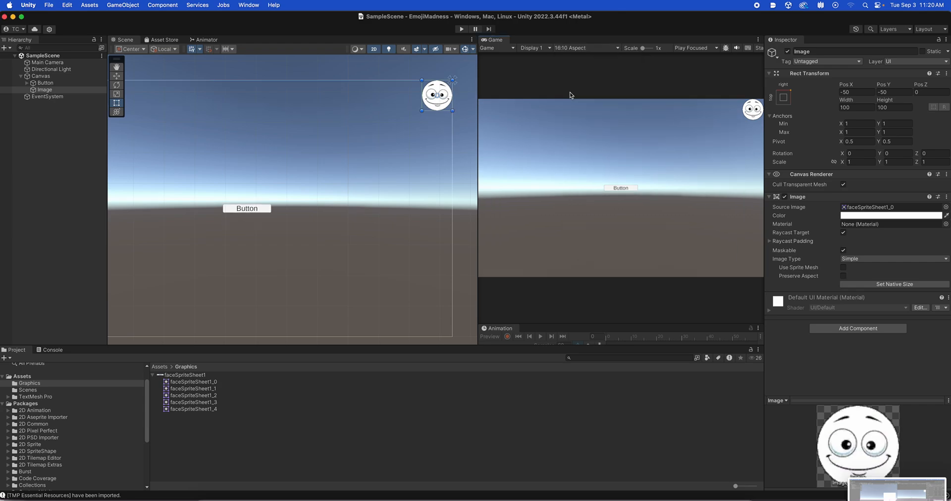
left_click(583, 48)
left_click(581, 137)
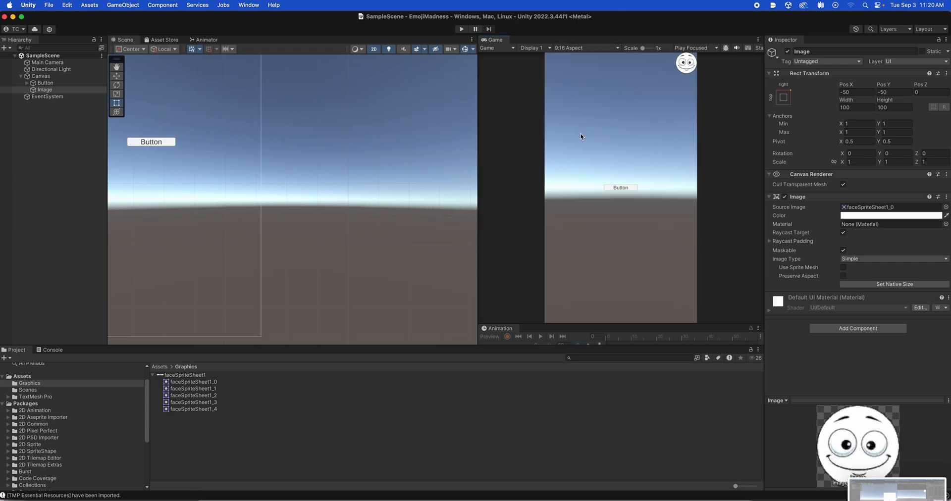
left_click(592, 46)
left_click(592, 87)
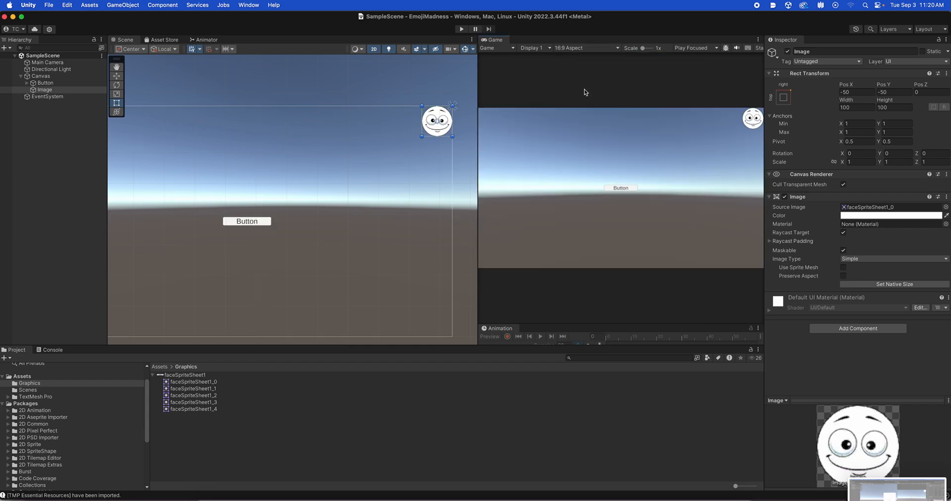
Move the face image inward from the canvas's upper-right corner to about X -121, Y -115.
left_click(117, 78)
left_click_drag(440, 119, 419, 142)
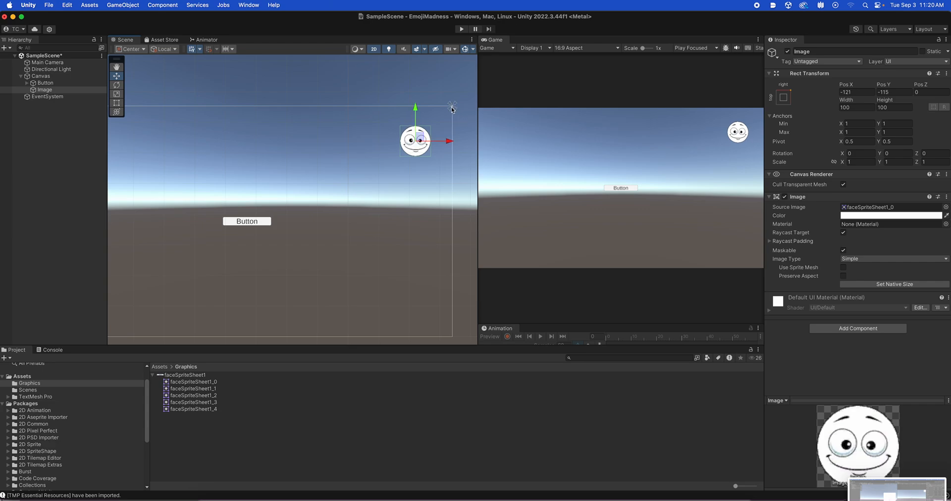
Compare the repositioned face in the game view at 9:16, 16:9, QHD (2560x1440) and 4K UHD (3840x2160), ending on 16:9.
left_click(564, 48)
left_click(572, 135)
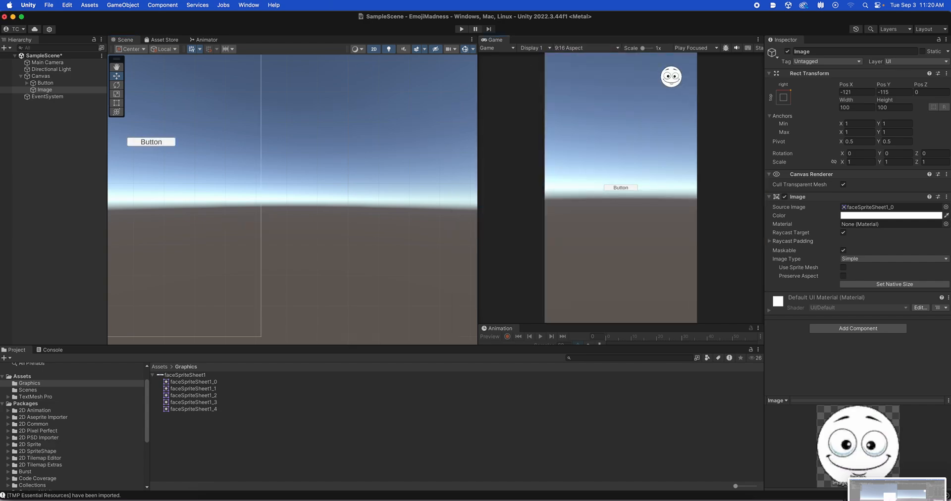
left_click(582, 48)
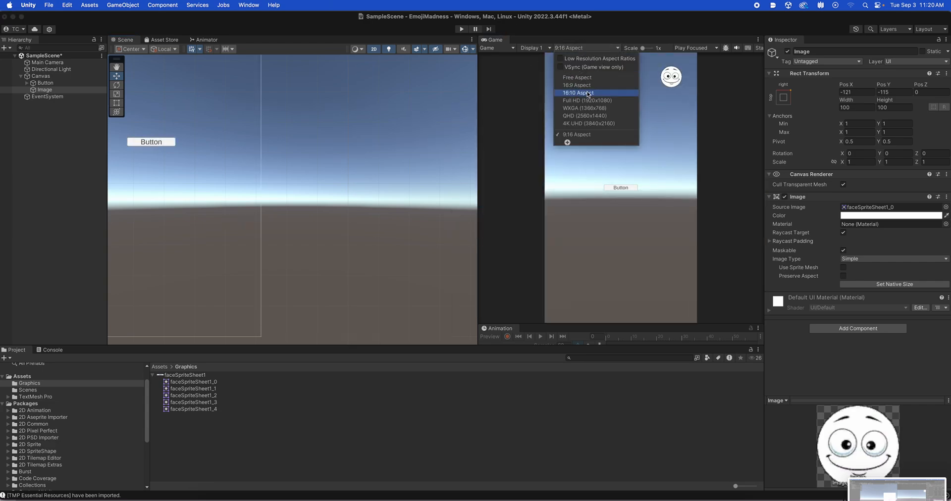
left_click(589, 90)
left_click(585, 50)
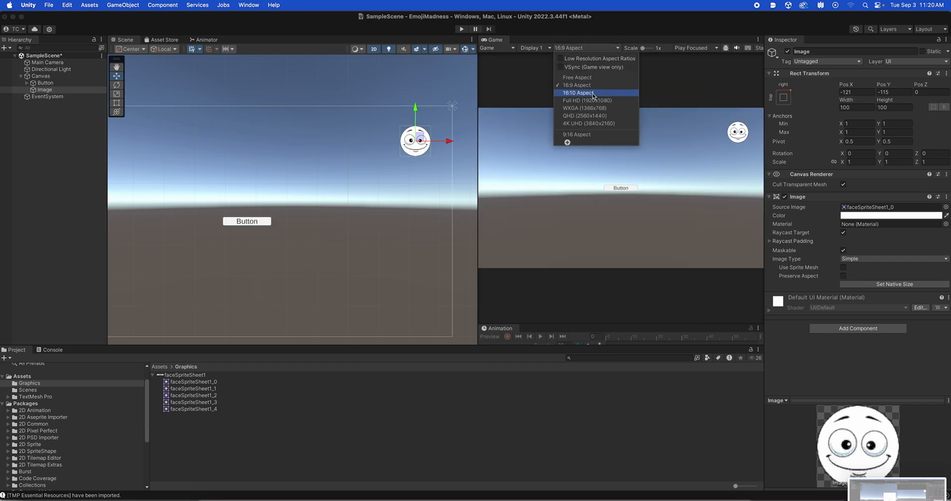
left_click(589, 116)
left_click(585, 48)
left_click(585, 123)
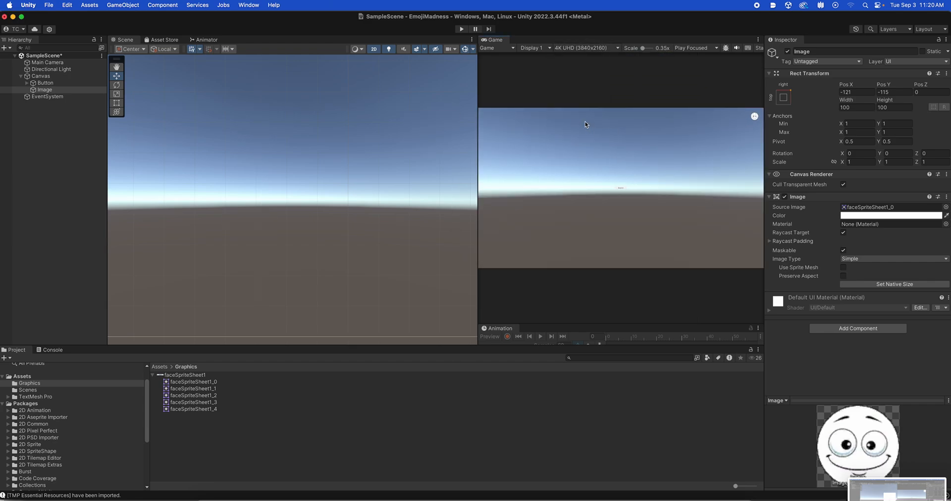
left_click(595, 48)
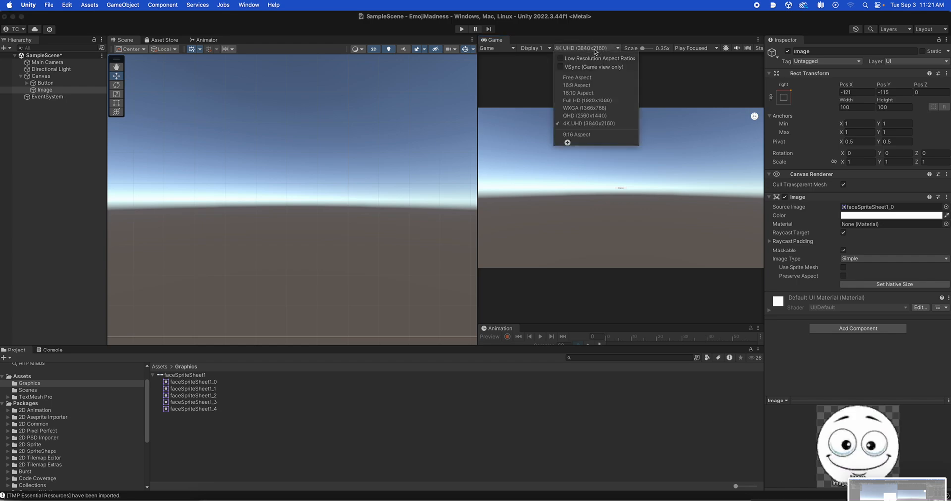
left_click(588, 85)
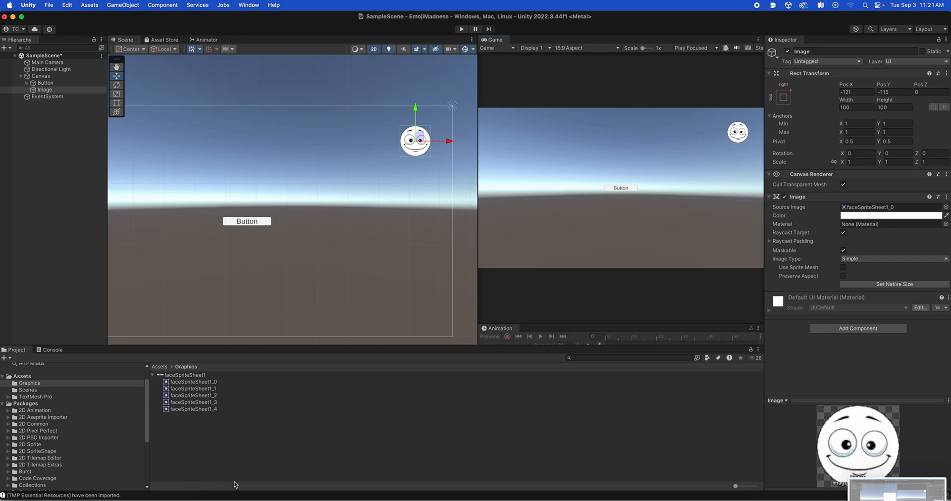
Create a folder named Animations in Assets and open it.
left_click(160, 367)
left_click(209, 403)
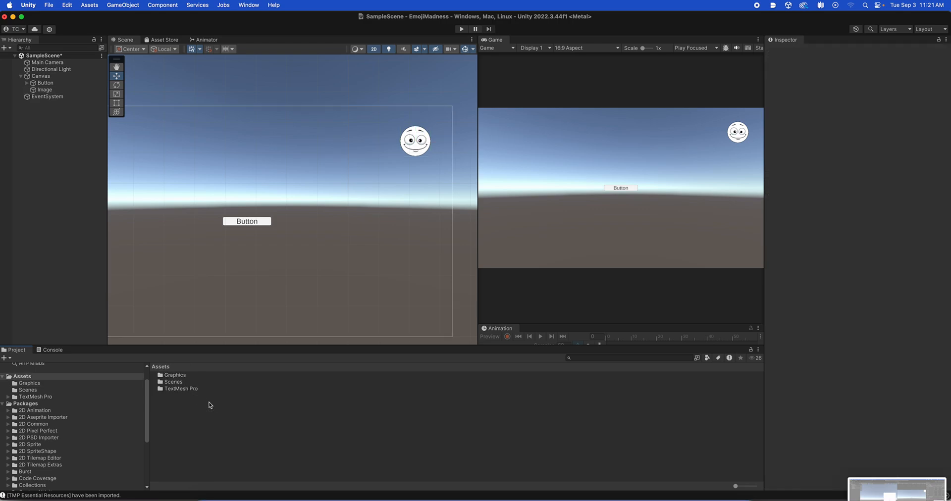
right_click(209, 403)
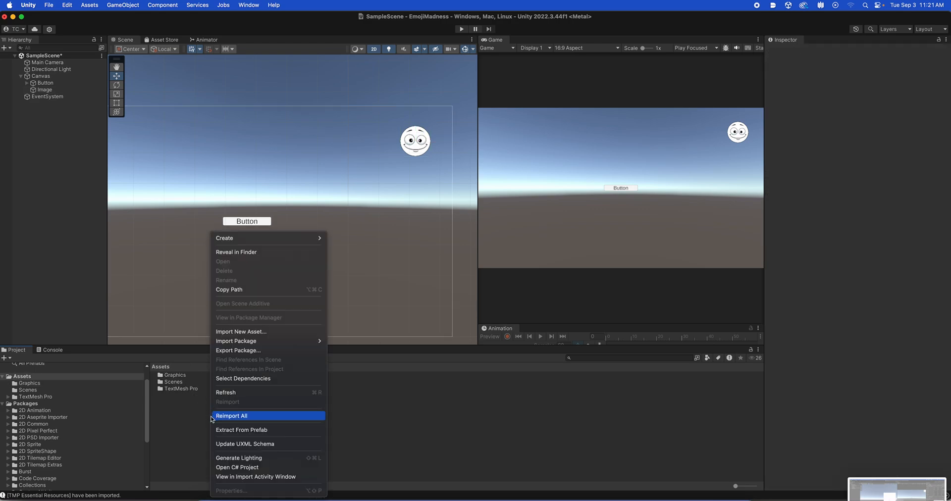
mouse_move(230, 239)
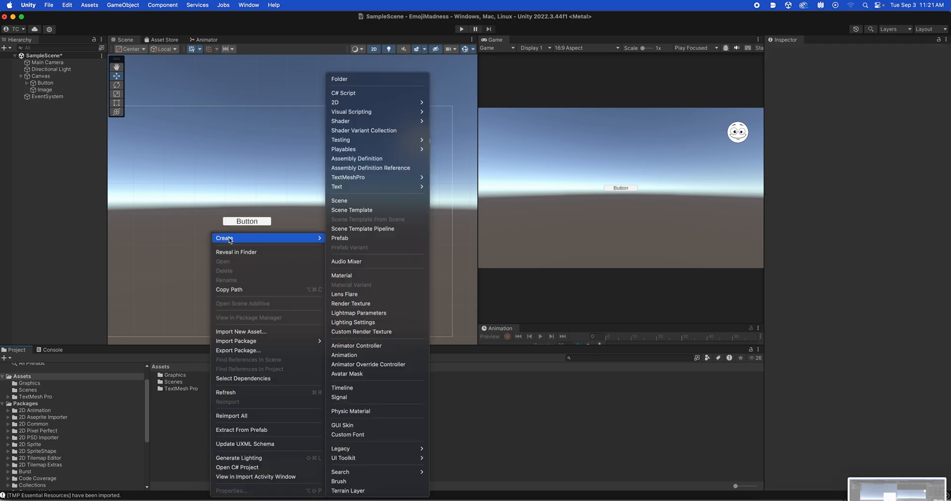
left_click(361, 78)
type("A")
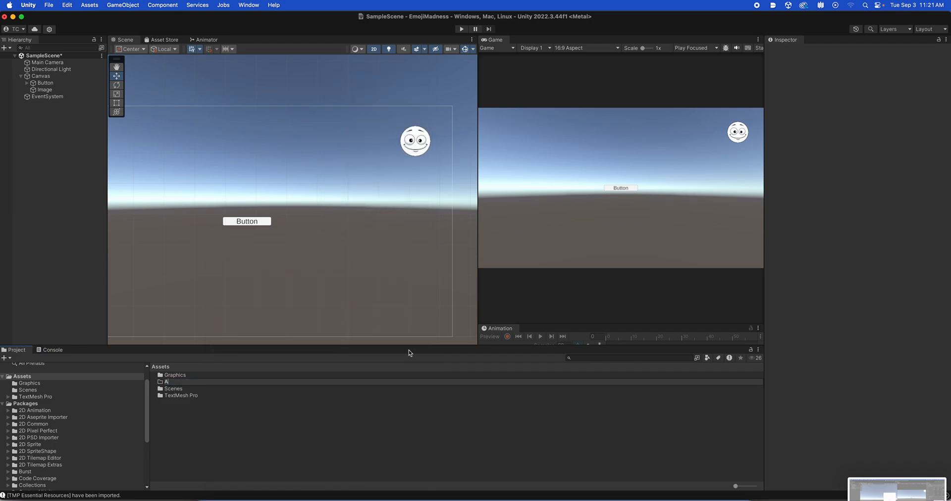
type("nimations")
key("Return")
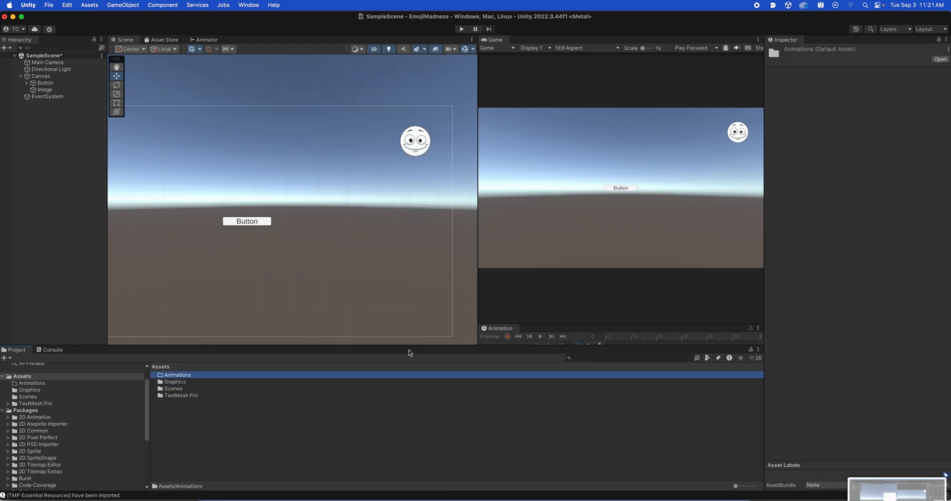
double_click(173, 377)
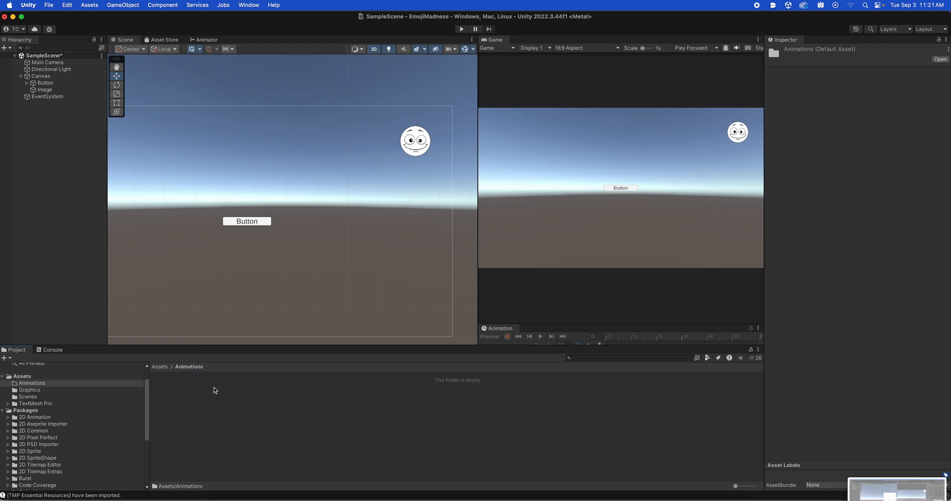
Add an Animator component to the Image object under the Canvas.
left_click(47, 90)
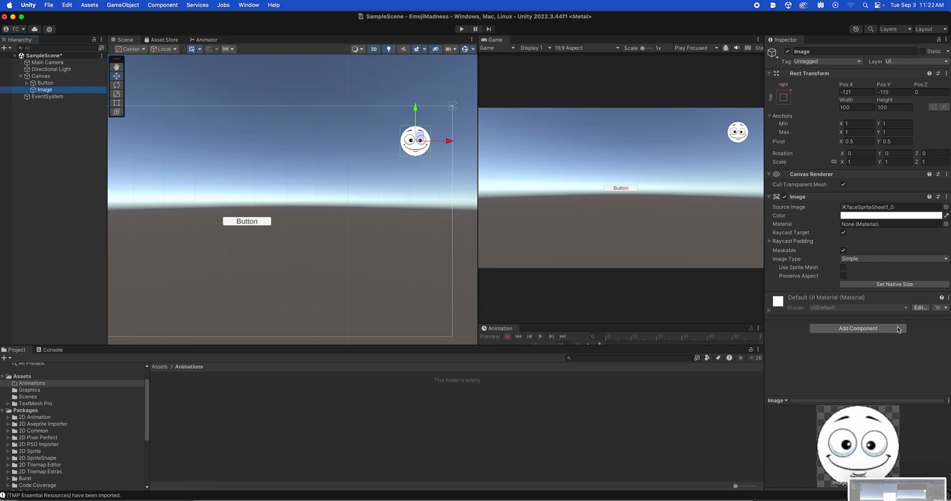
left_click(878, 330)
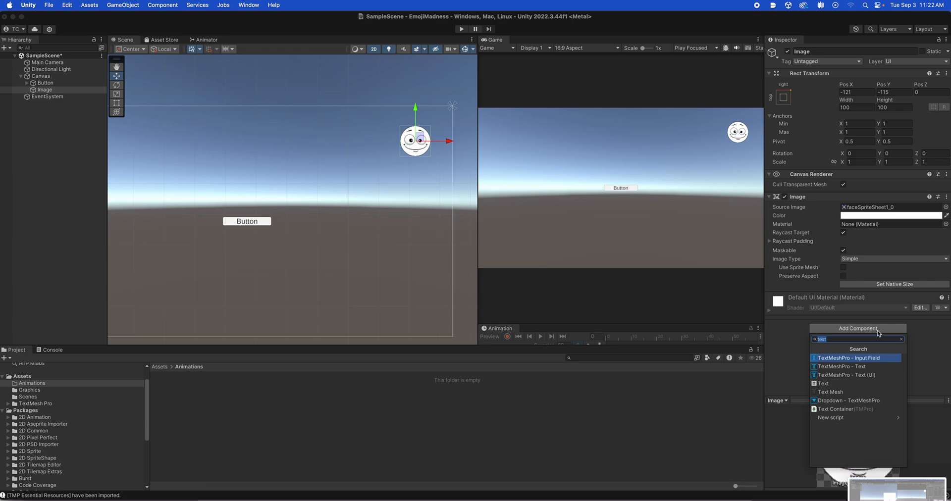
type("anim")
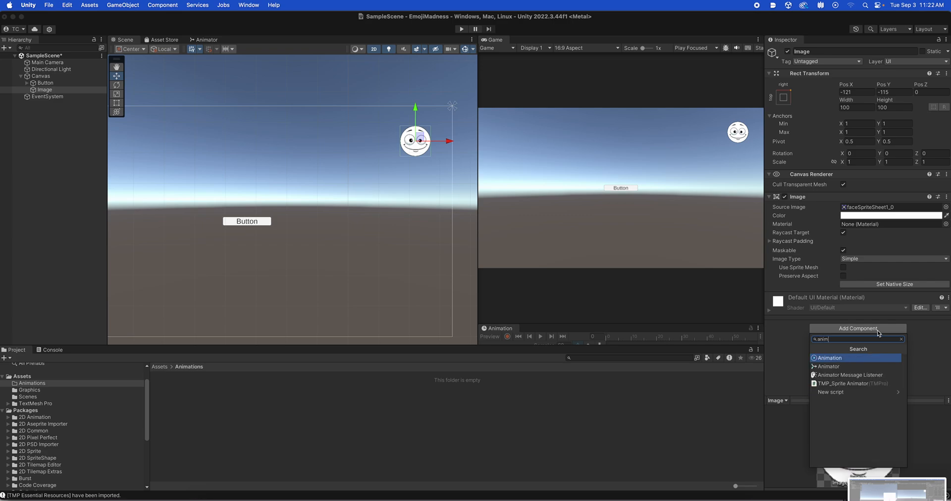
left_click(842, 368)
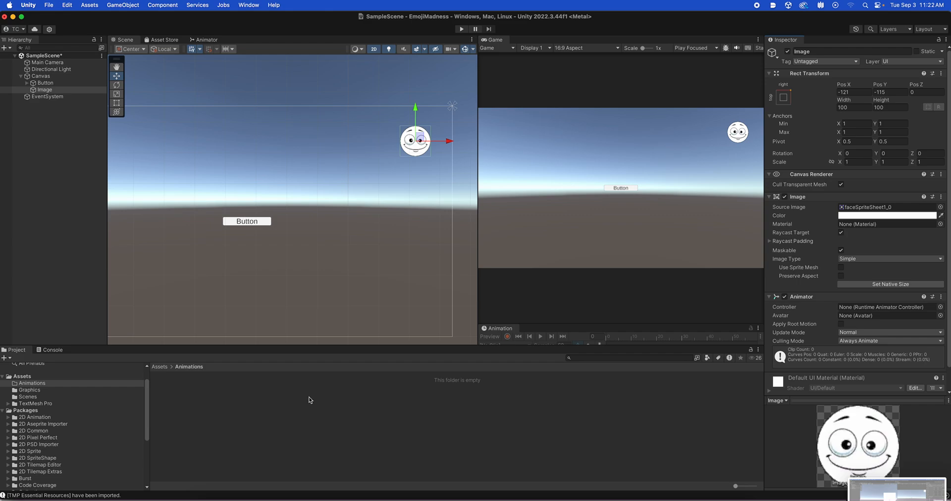
Create an Animator Controller named Face1-Controllers in the Animations folder.
right_click(262, 400)
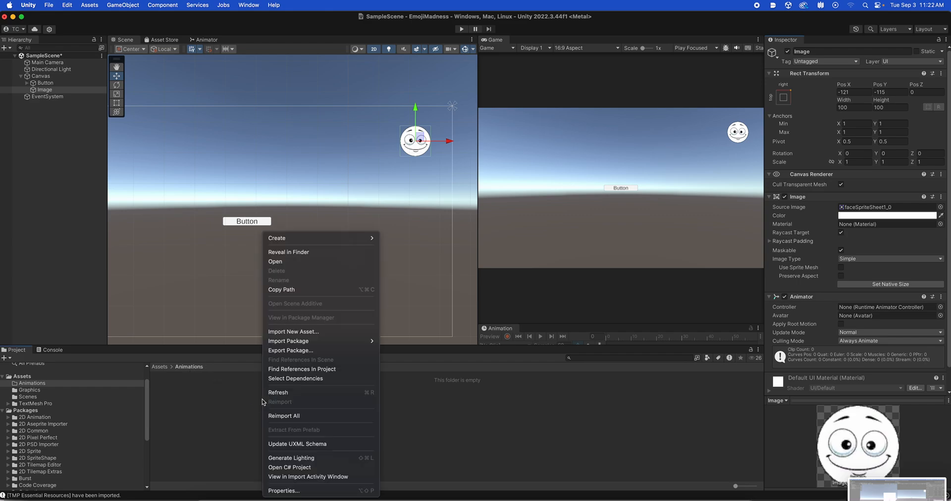
mouse_move(289, 239)
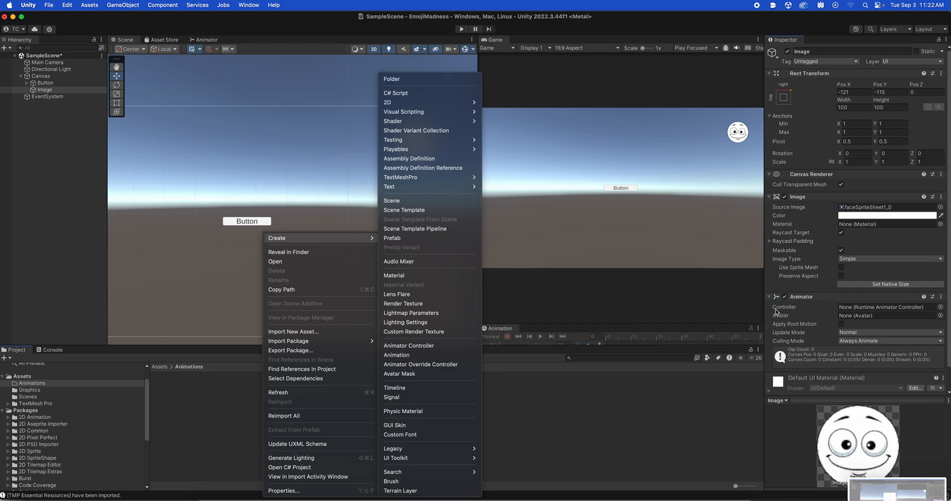
left_click(414, 346)
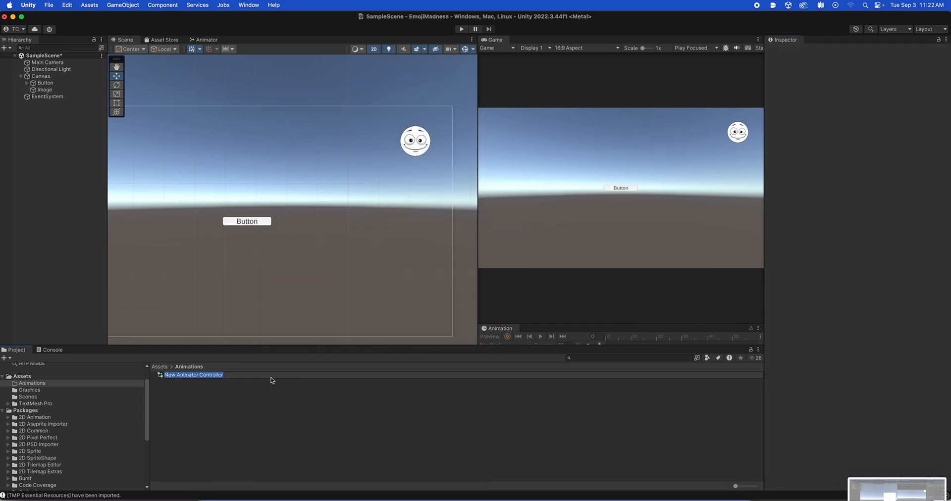
type("Face1-Controllers")
key("Return")
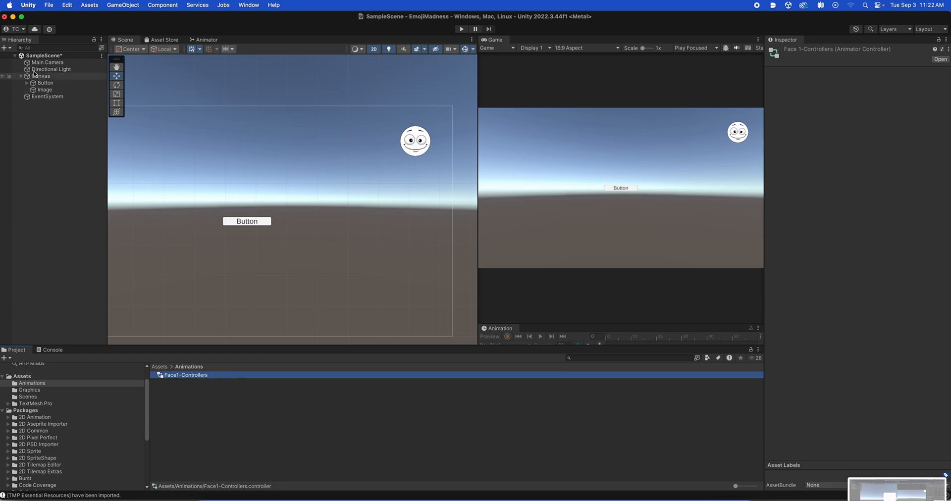
Select the Image object, look at its Animator graph and return to the Scene view.
left_click(35, 89)
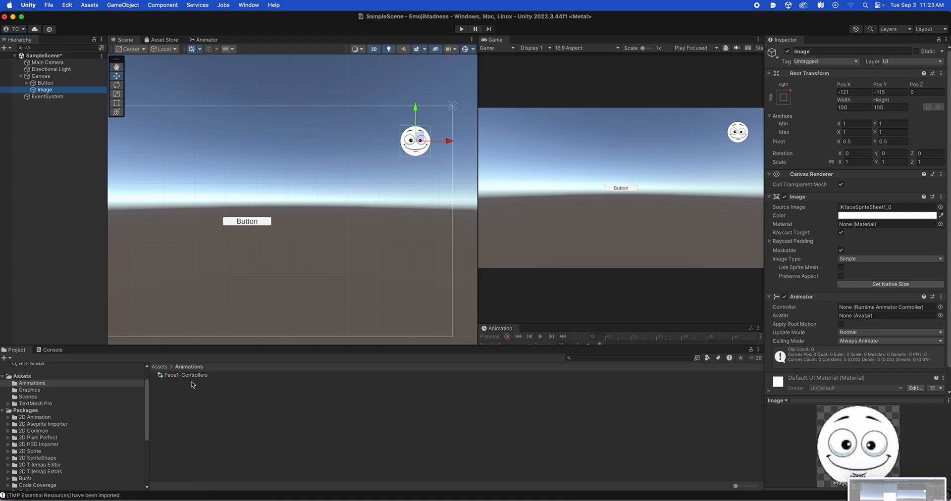
left_click(207, 40)
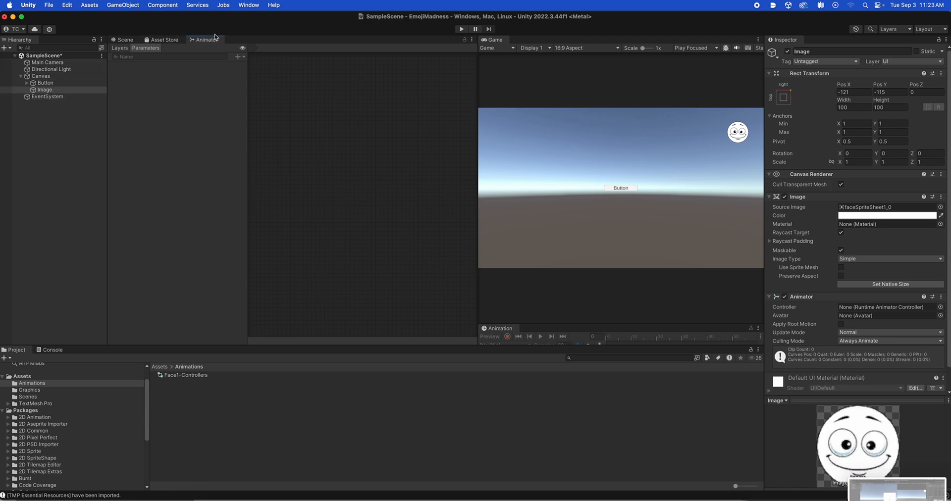
left_click(254, 6)
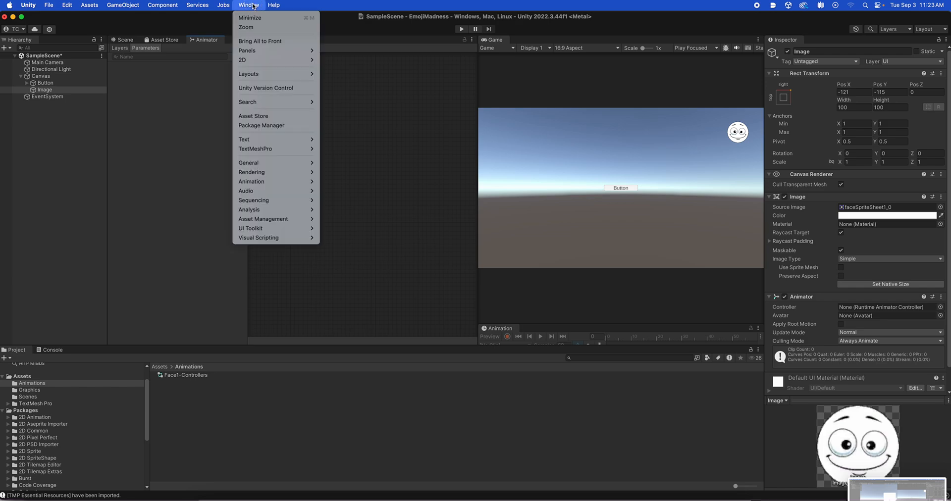
mouse_move(268, 181)
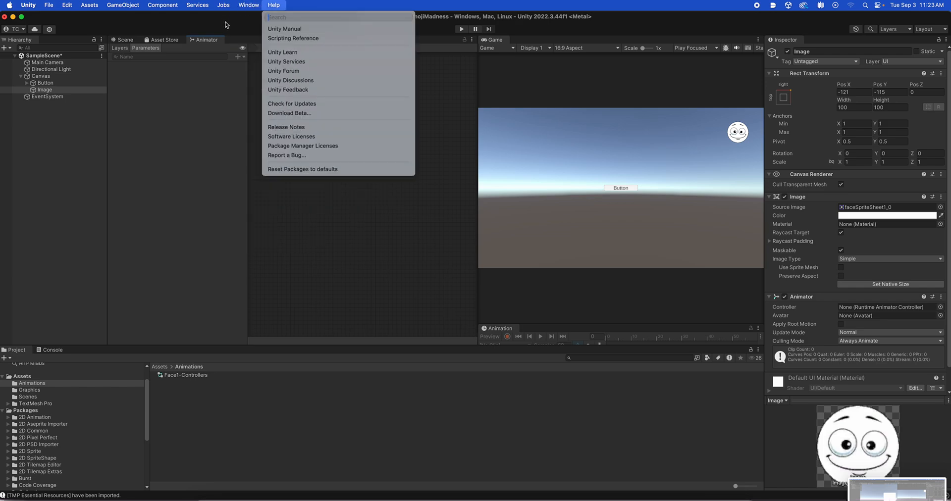
left_click(128, 39)
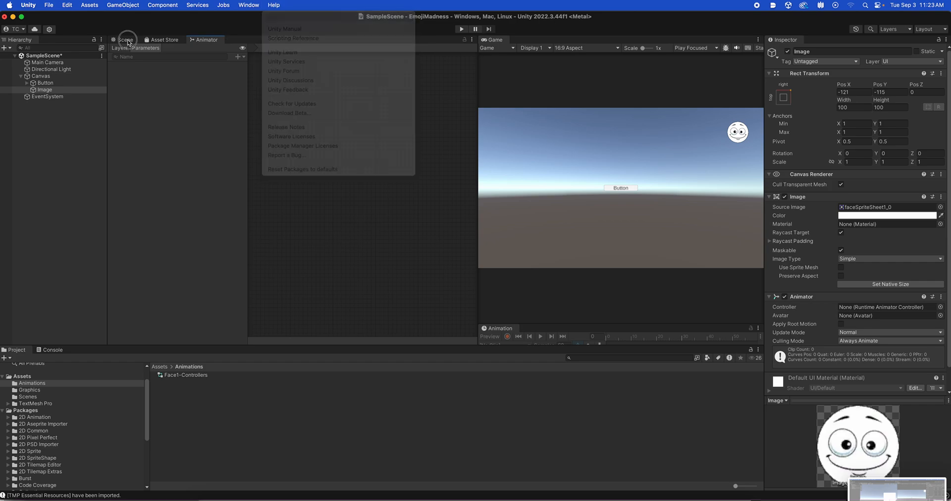
left_click(127, 40)
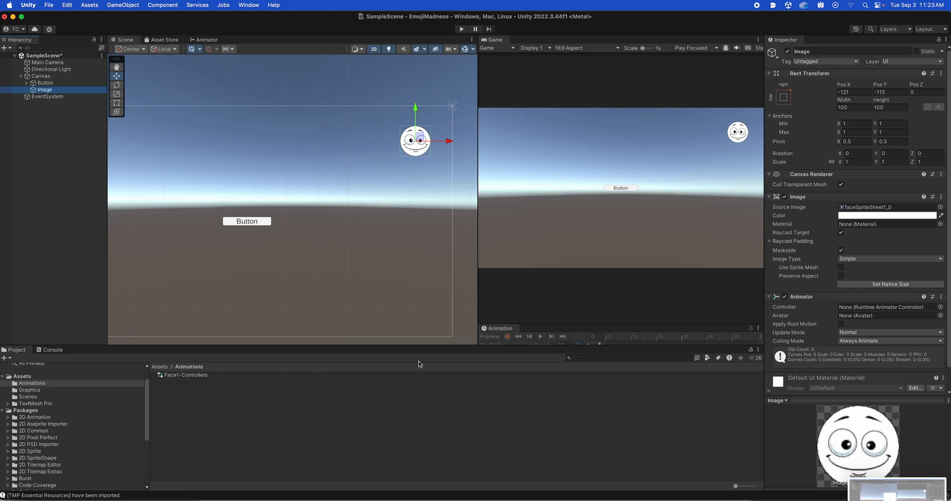
Assign Face1-Controllers as the controller of the Image's Animator component and show its state graph.
left_click_drag(163, 378, 868, 310)
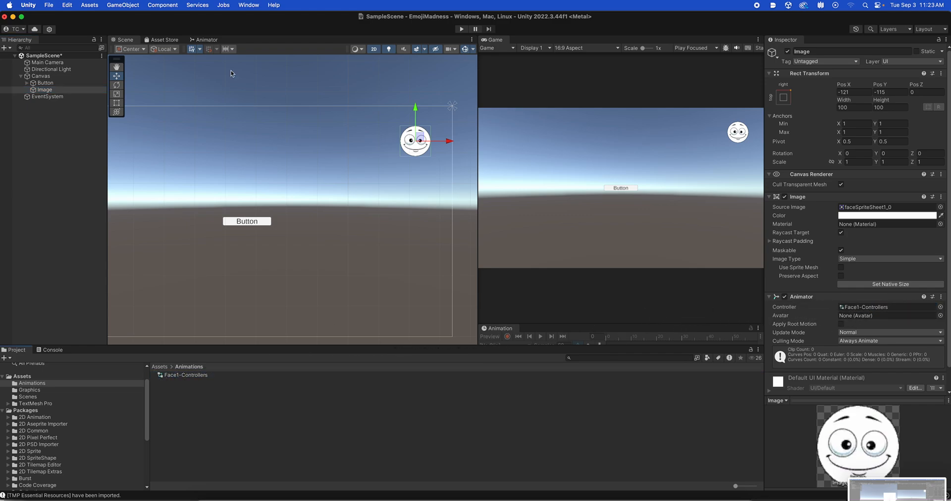
left_click(203, 40)
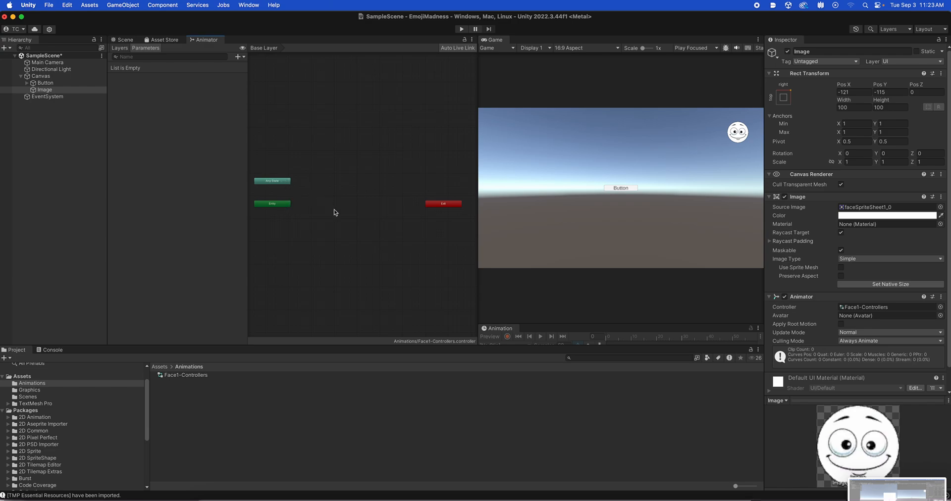
Select the Image object and enlarge the Animation window so its clip creation area is accessible.
left_click(39, 90)
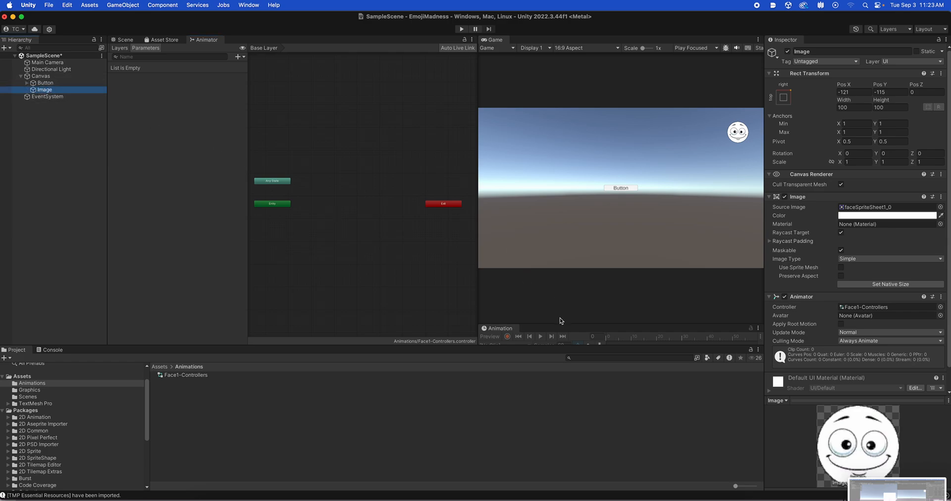
left_click_drag(558, 324, 561, 263)
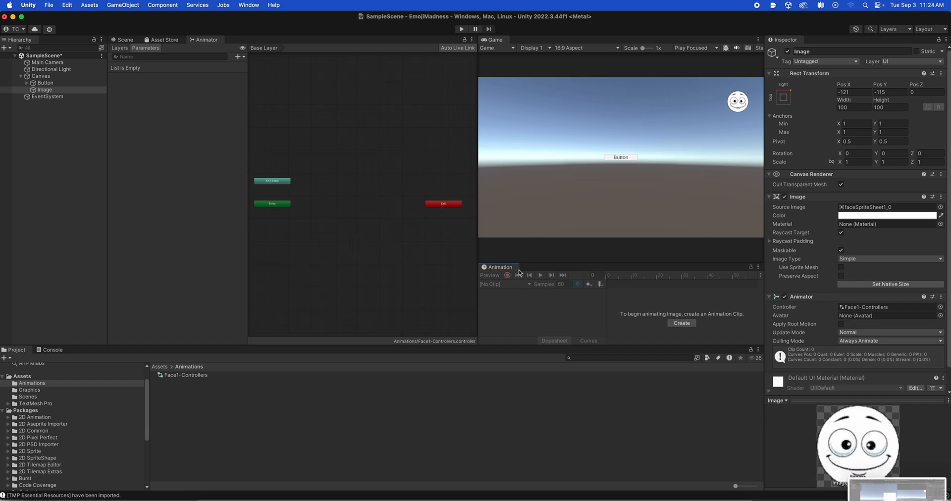
left_click(251, 6)
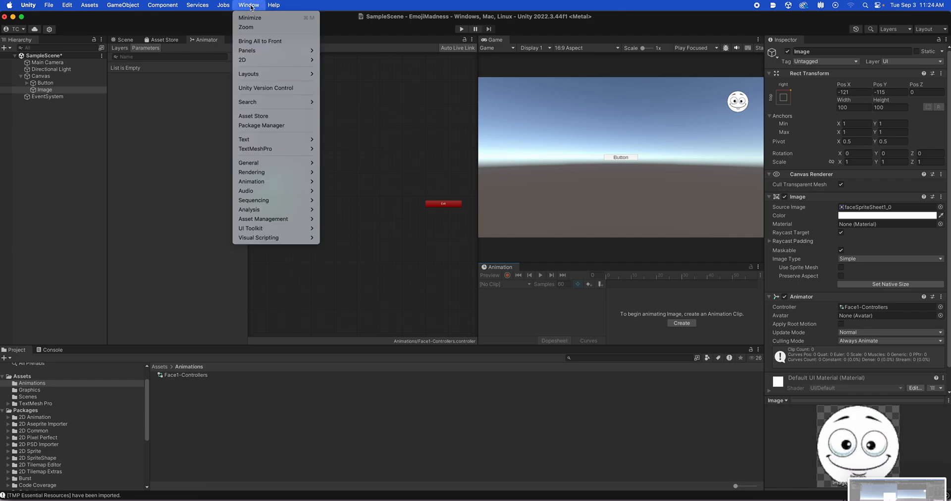
mouse_move(297, 182)
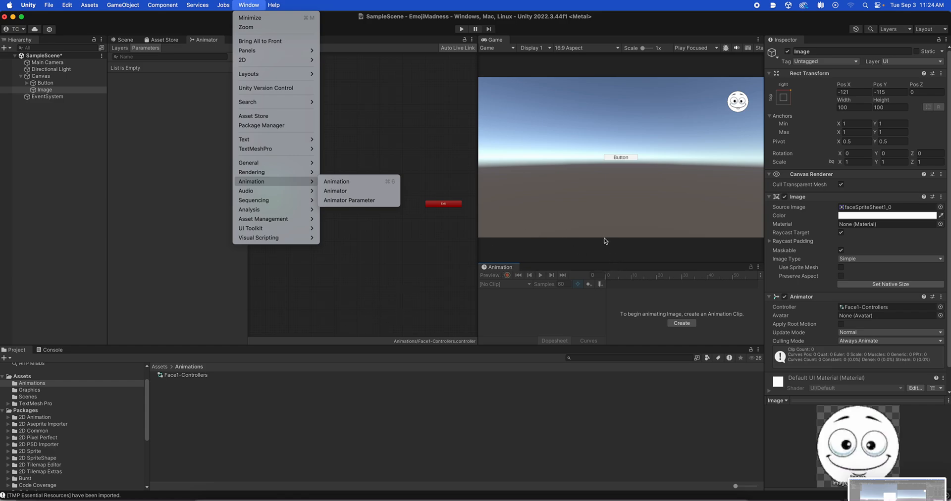
left_click(516, 267)
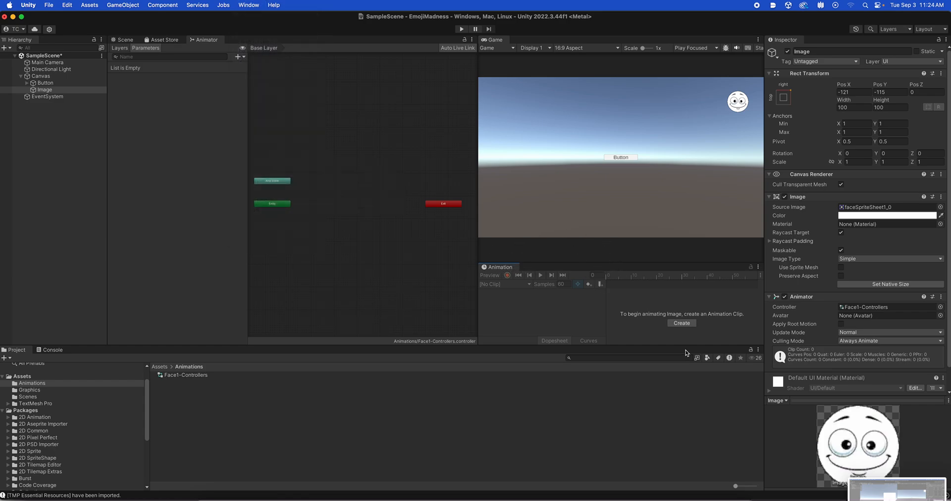
Create an animation clip named FaceAnimation1 for the Image in the Animations folder and move its state below the Entry node.
left_click(682, 324)
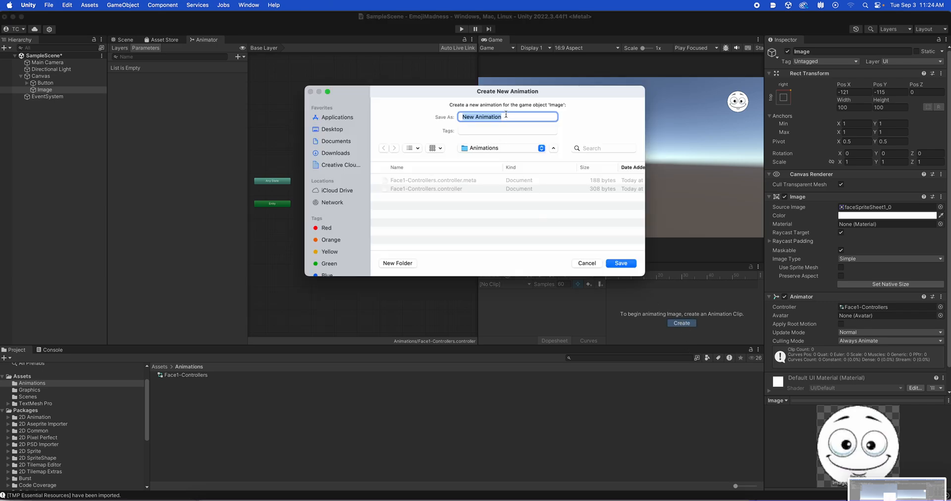
type("FaceAnimation1")
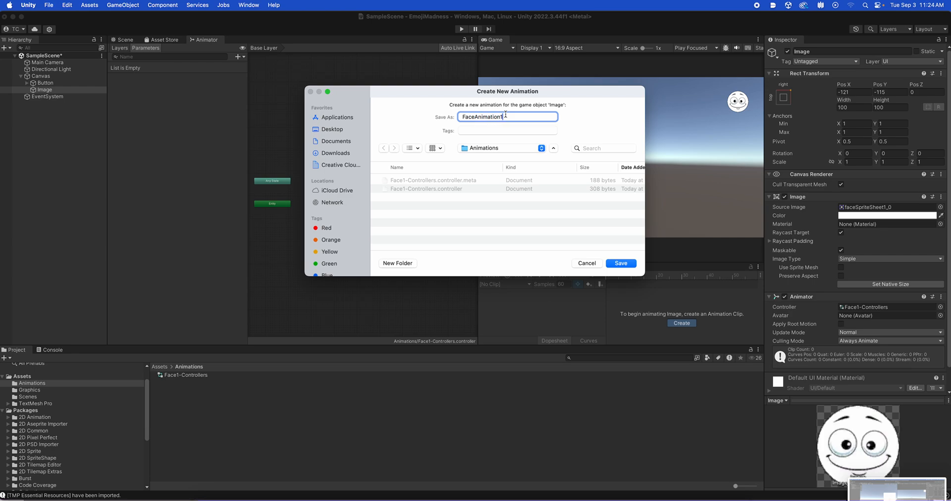
left_click(503, 148)
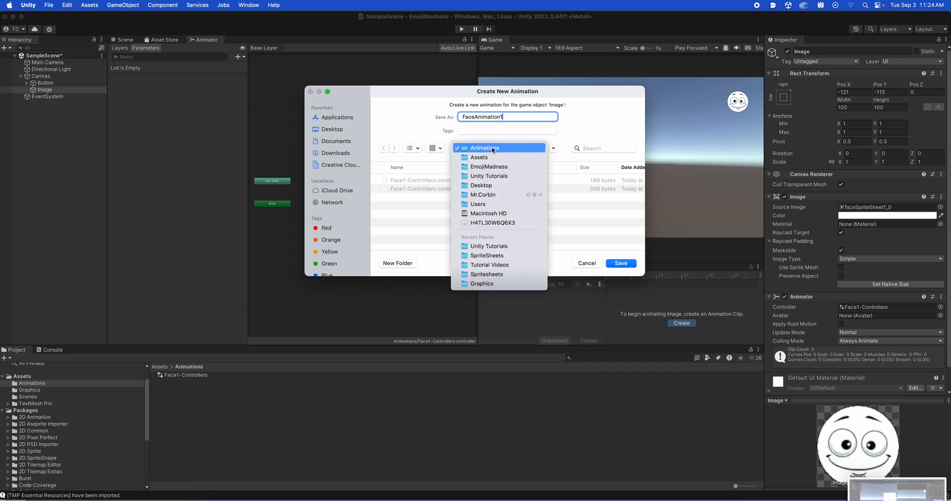
left_click(501, 149)
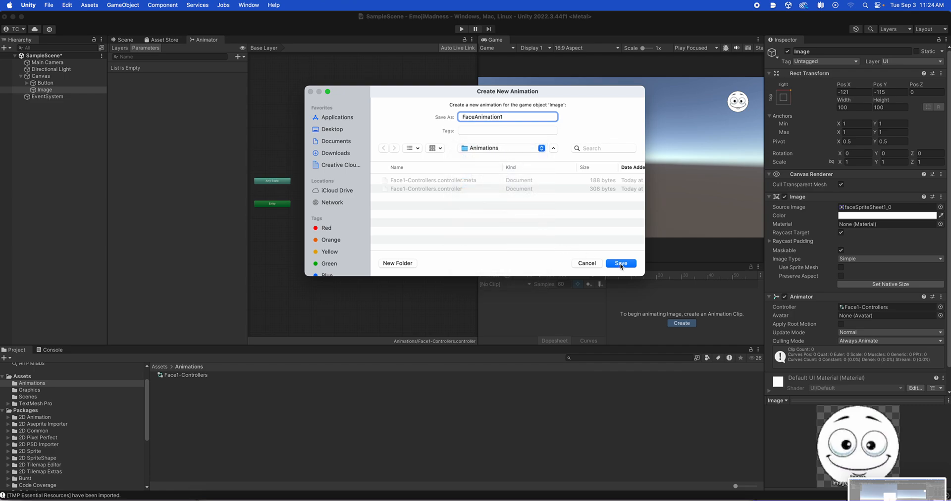
left_click(622, 264)
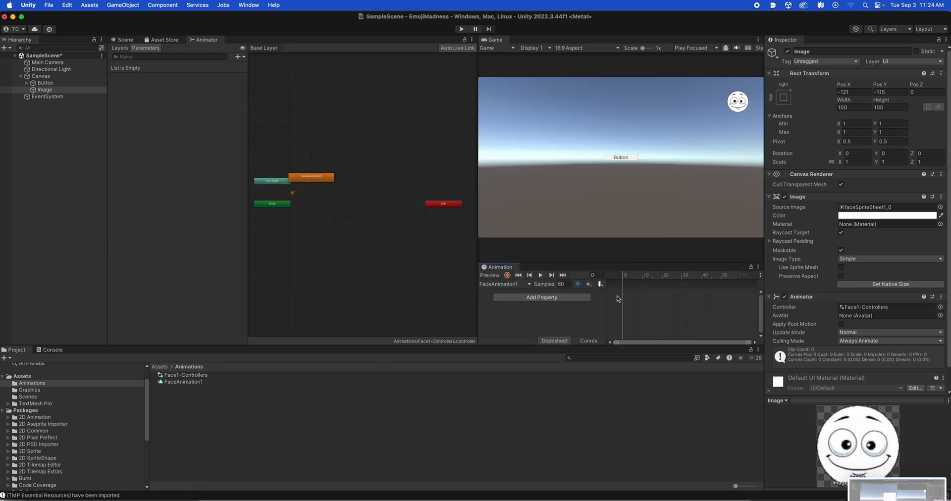
left_click_drag(307, 180, 317, 241)
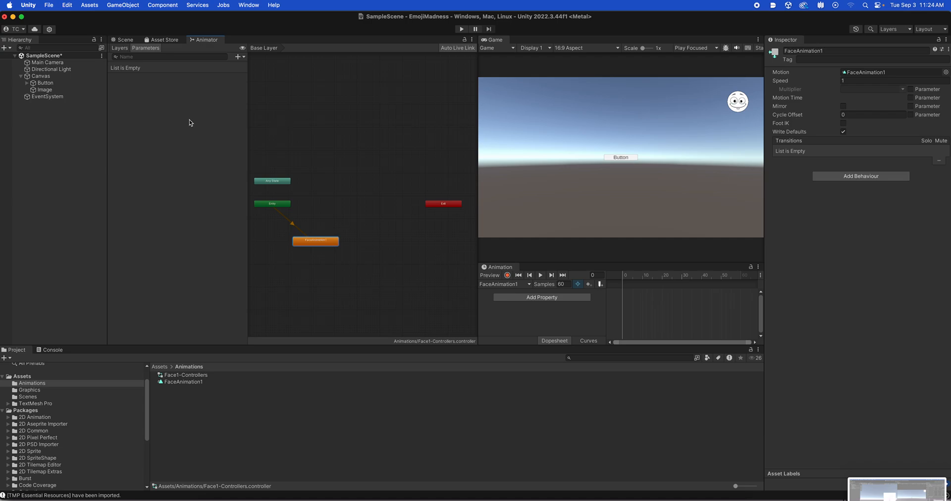
Add the sprites faceSpriteSheet1_0 to faceSpriteSheet1_4 from the Graphics folder to the Image's FaceAnimation1 timeline, starting at frame 0.
left_click(43, 90)
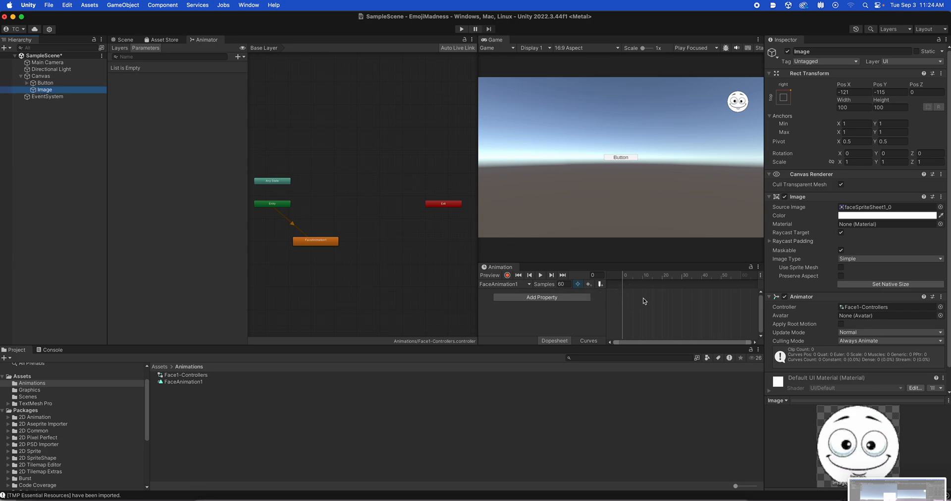
left_click(159, 367)
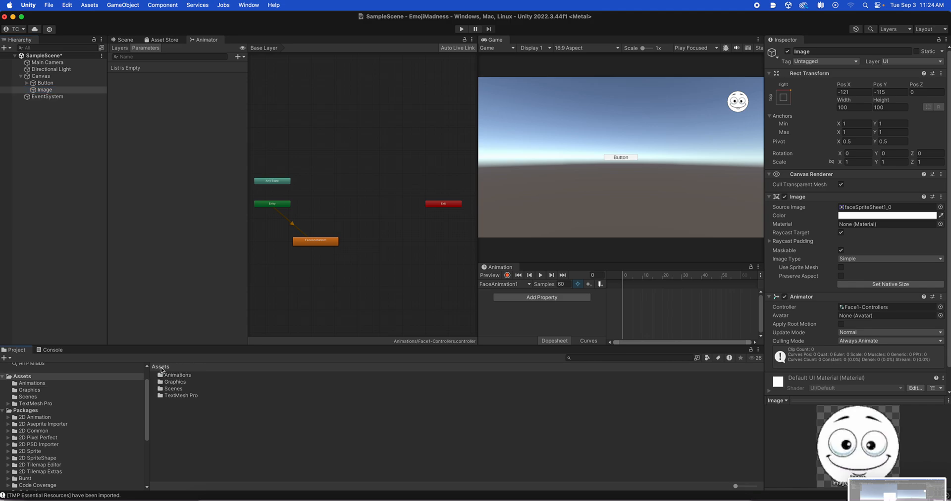
double_click(178, 383)
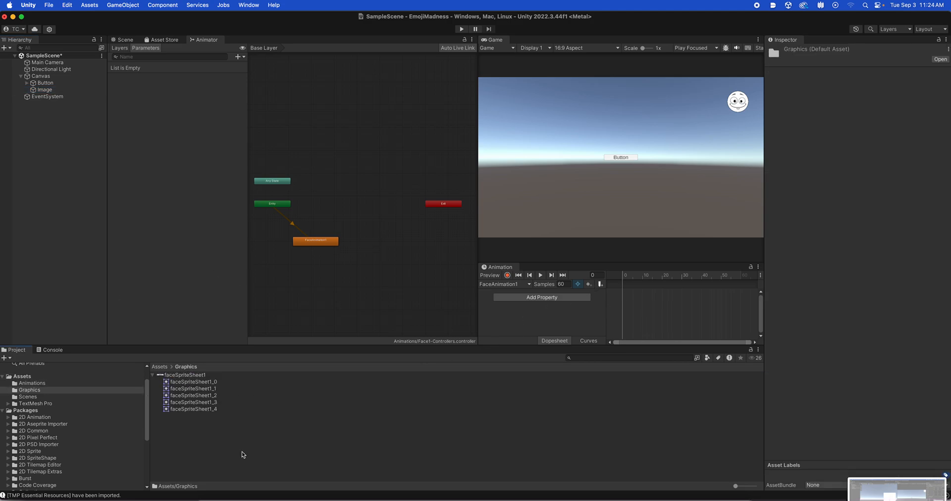
left_click(44, 89)
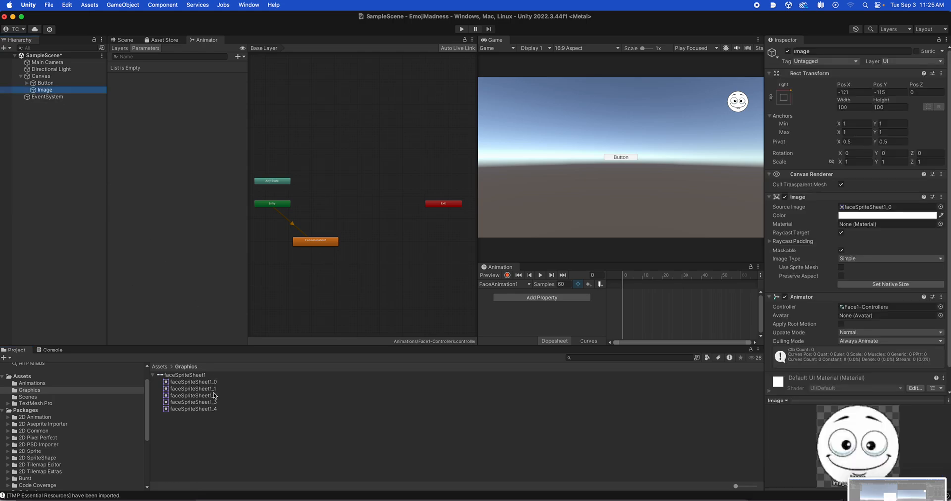
left_click(193, 382)
left_click(204, 408, "shift")
left_click_drag(178, 383, 623, 295)
Scrub through the sprite keyframes and play the FaceAnimation1 clip to check its speed.
left_click(624, 280)
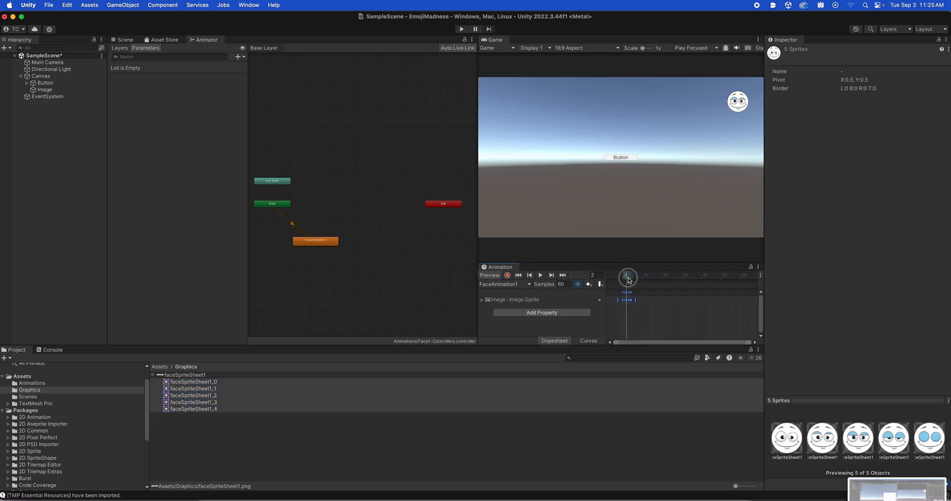
left_click_drag(624, 281, 624, 279)
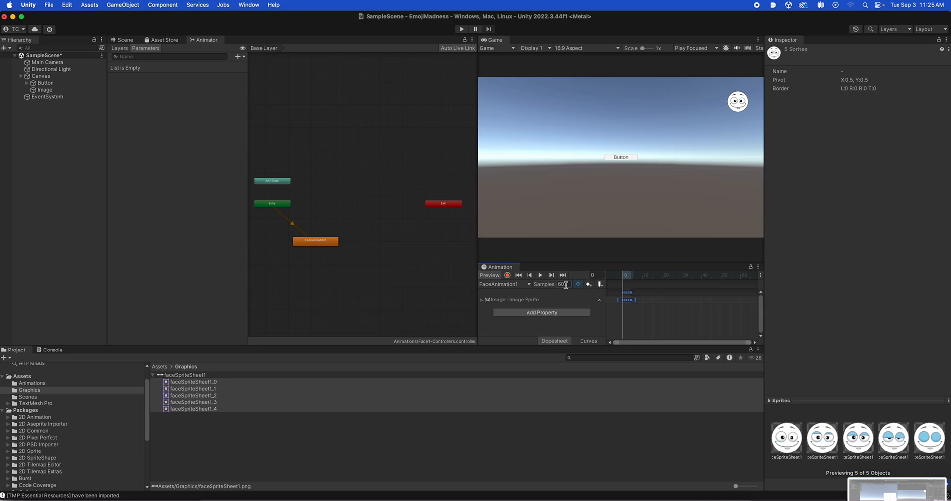
left_click(542, 278)
Set the FaceAnimation1 clip's sample rate to 5, then play it and scrub through its frames.
left_click(565, 285)
left_click_drag(565, 285, 553, 285)
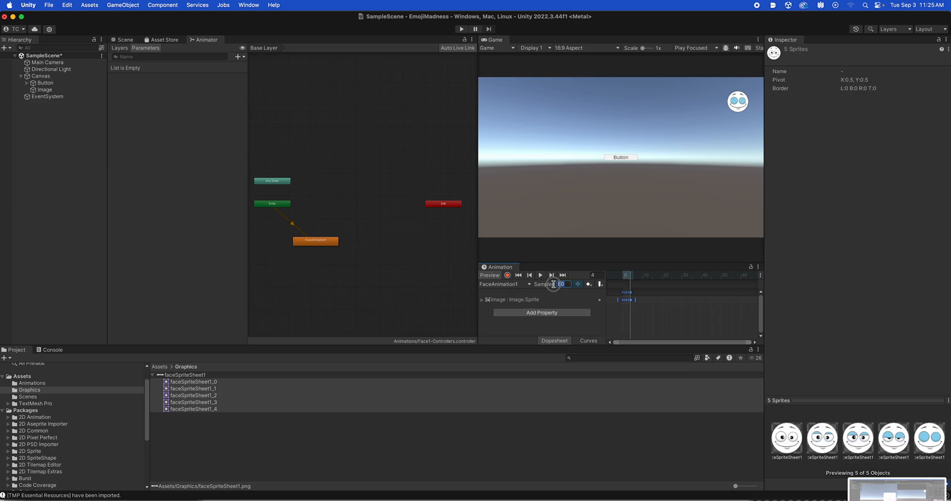
type("5")
key("Return")
left_click(541, 275)
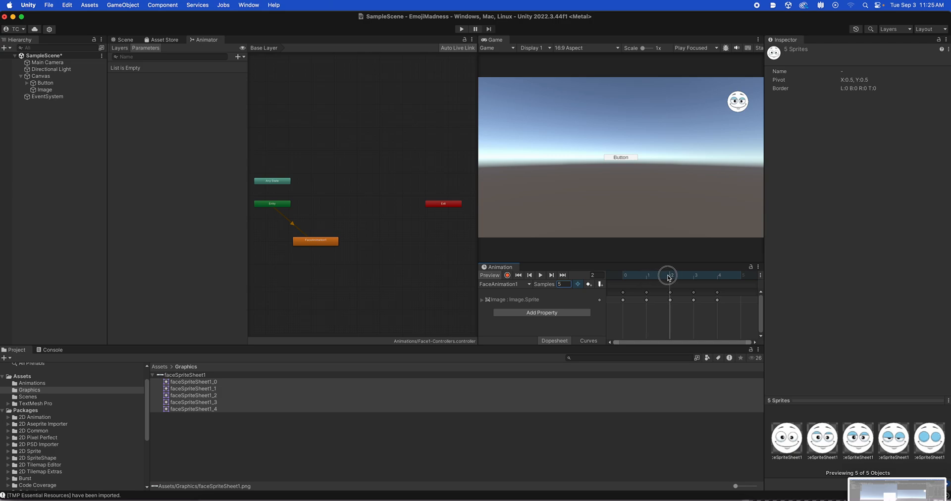
left_click_drag(656, 278, 691, 279)
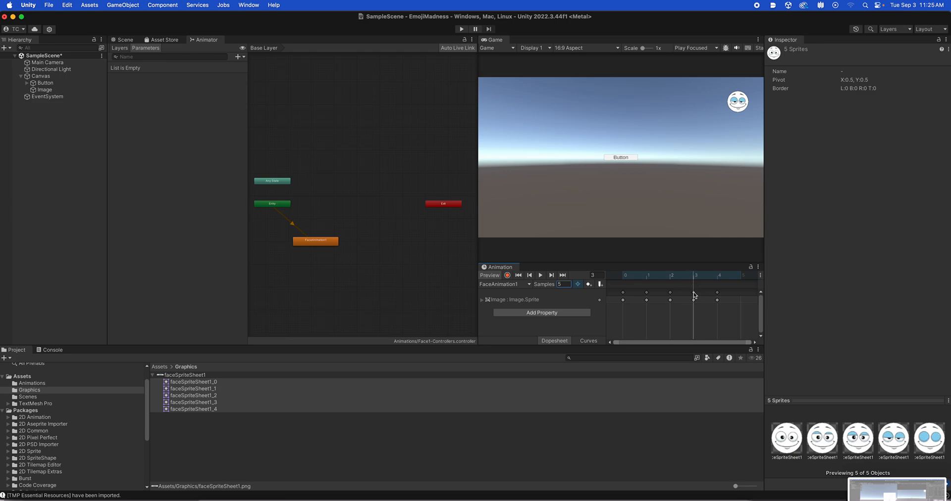